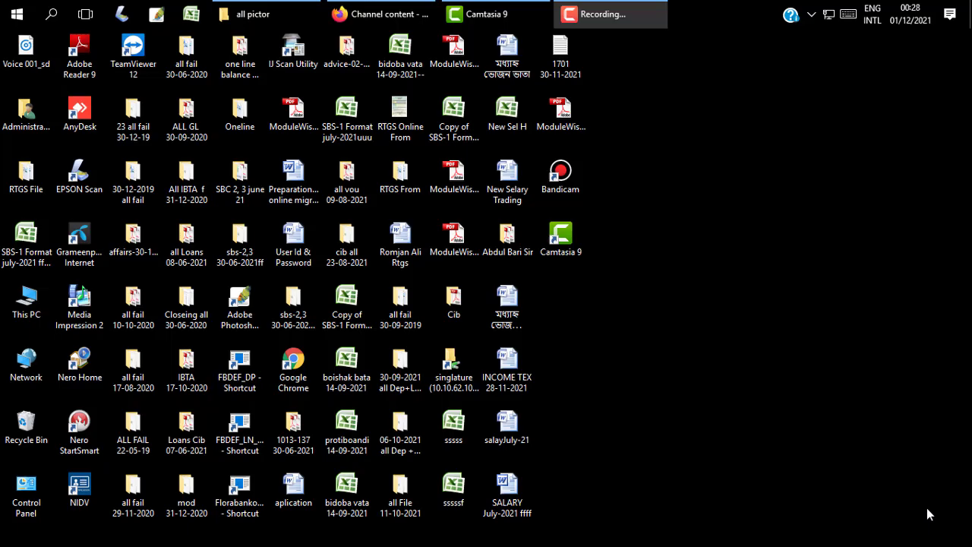
Launch Adobe Photoshop CS from the desktop and bring up the dialog for opening an image file.
{"action": "left_click", "coordinate": [241, 313]}
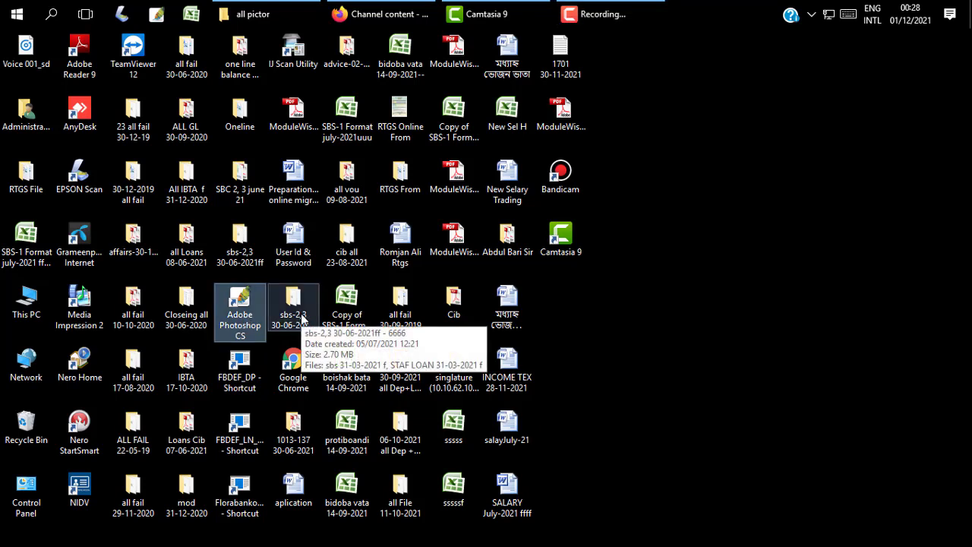
{"action": "double_click", "coordinate": [241, 327]}
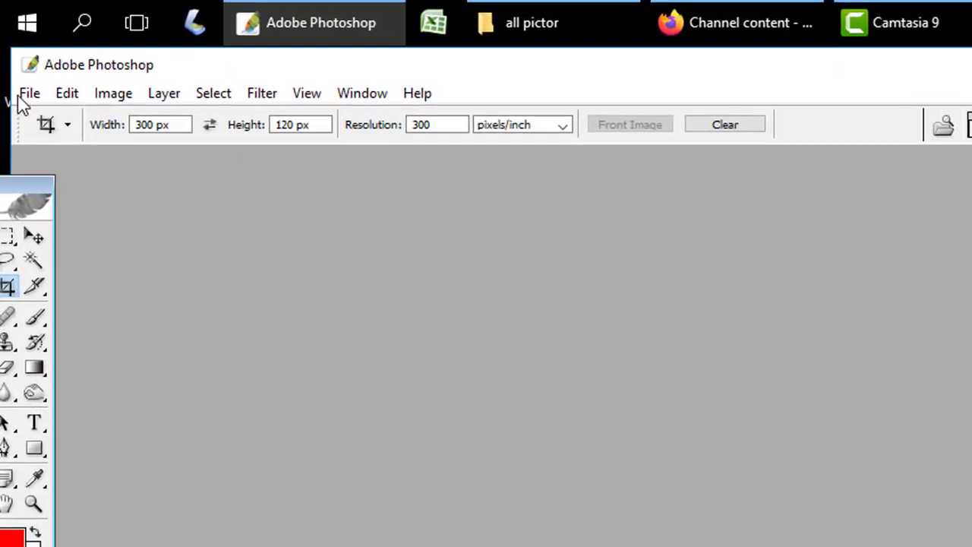
{"action": "left_click", "coordinate": [18, 58]}
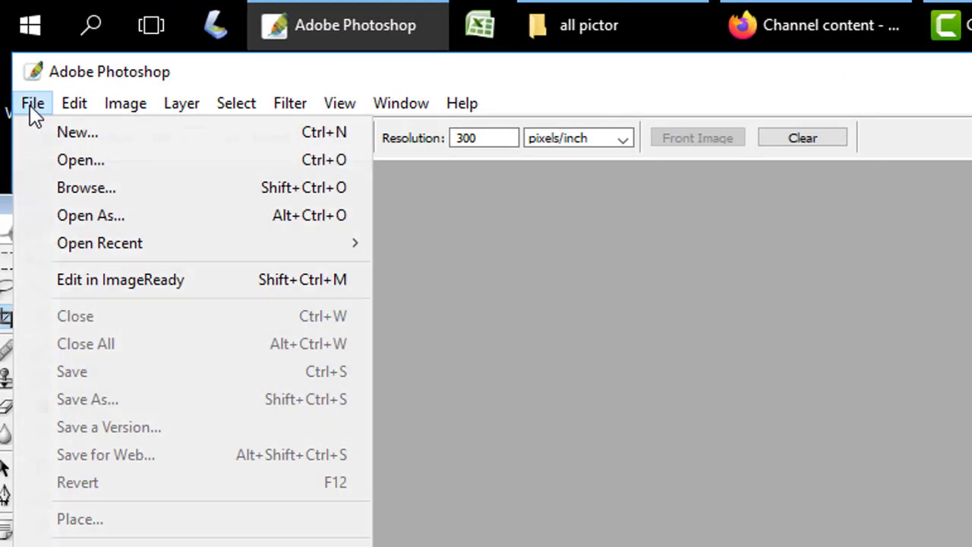
{"action": "left_click", "coordinate": [287, 163]}
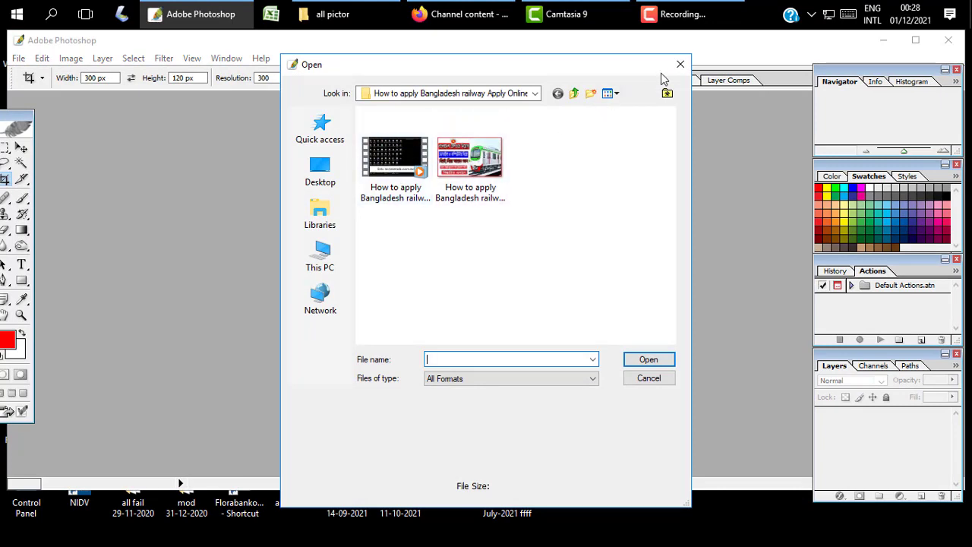
Browse from the desktop through the Administrator folder to the Pictures folder.
{"action": "left_click", "coordinate": [334, 172]}
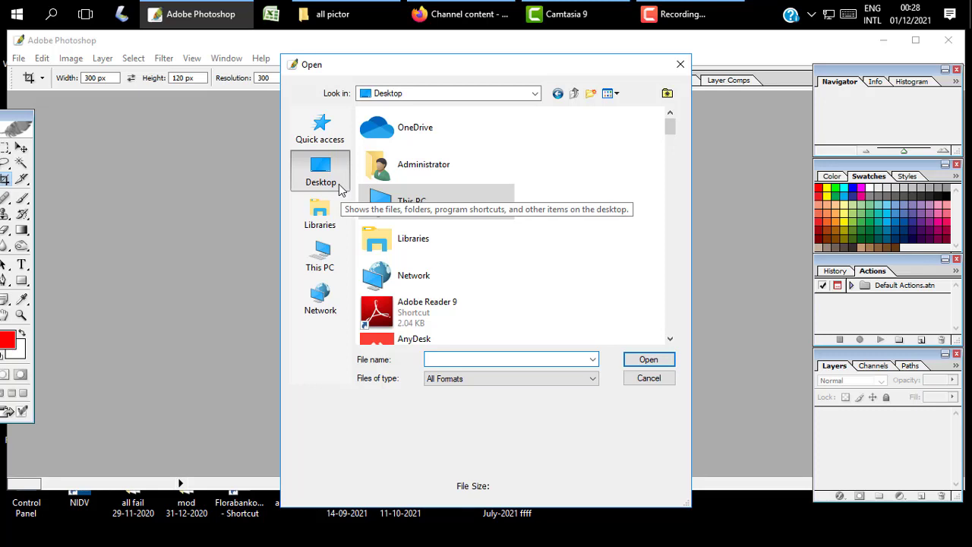
{"action": "left_click", "coordinate": [388, 216]}
{"action": "double_click", "coordinate": [401, 172]}
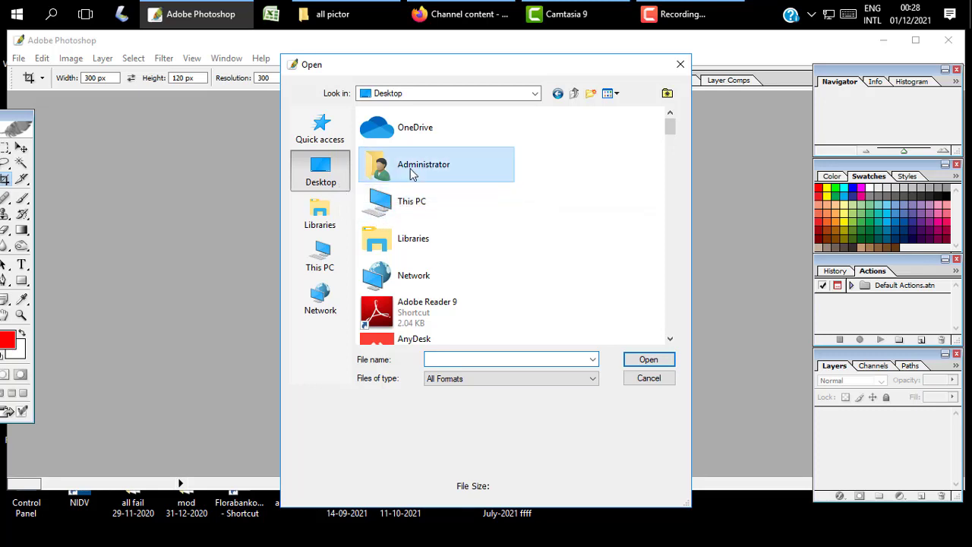
{"action": "double_click", "coordinate": [389, 281]}
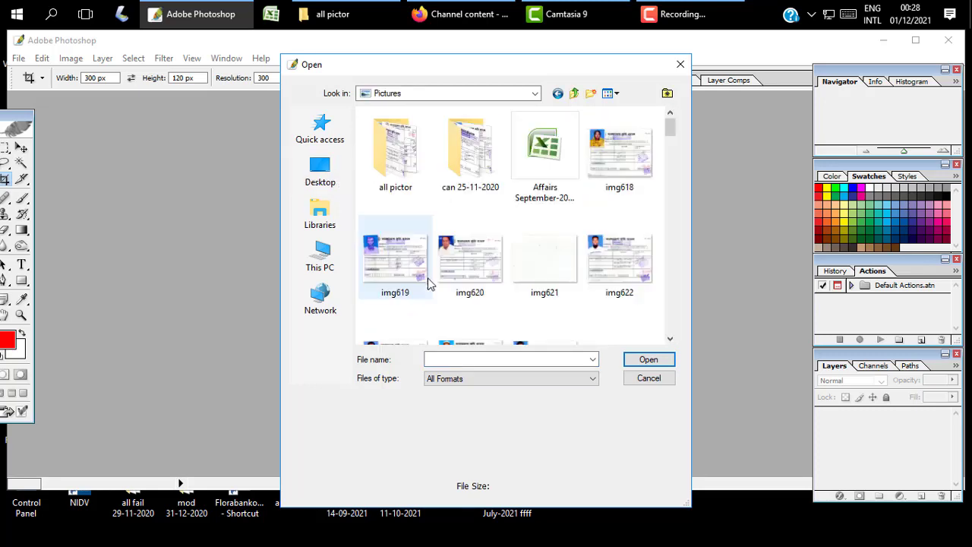
Find the scanned form img708 among the Pictures files and open it.
{"action": "scroll", "coordinate": [581, 285], "scroll_direction": "down", "scroll_amount": 10}
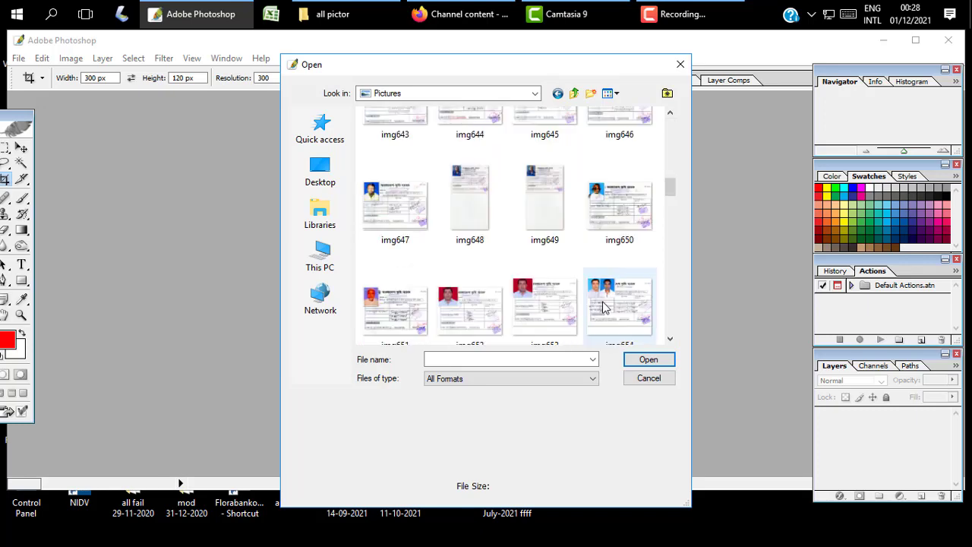
{"action": "scroll", "coordinate": [598, 311], "scroll_direction": "down", "scroll_amount": 3}
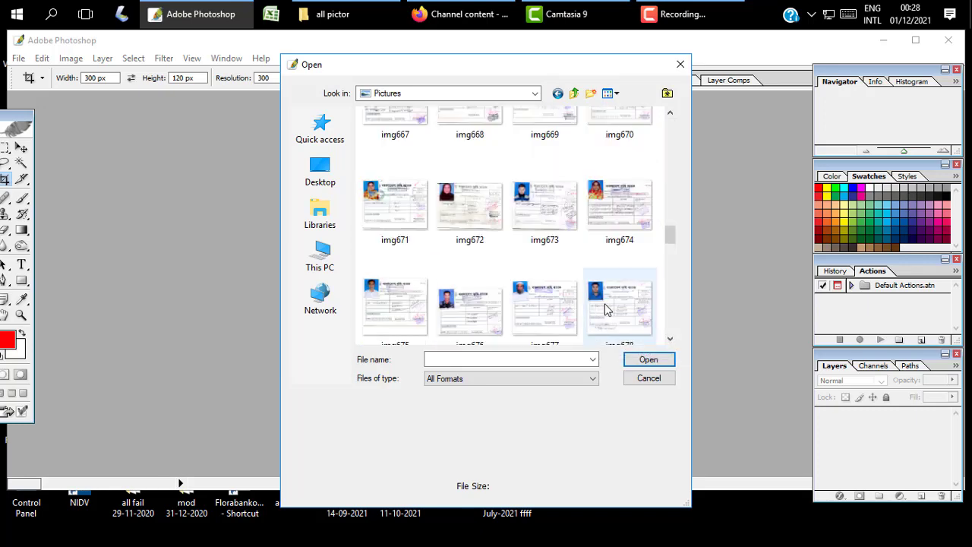
{"action": "scroll", "coordinate": [603, 309], "scroll_direction": "down", "scroll_amount": 6}
{"action": "scroll", "coordinate": [605, 307], "scroll_direction": "down", "scroll_amount": 5}
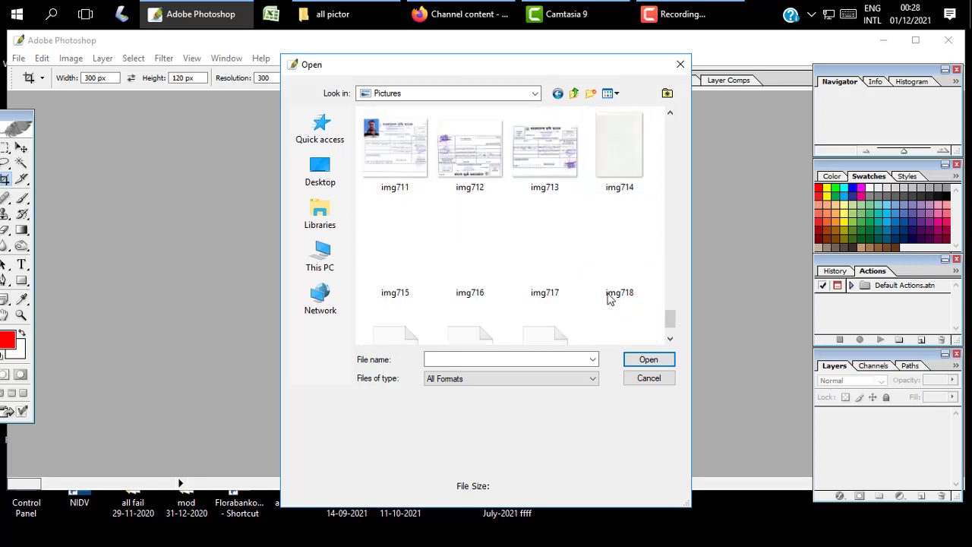
{"action": "scroll", "coordinate": [605, 300], "scroll_direction": "up", "scroll_amount": 2}
{"action": "scroll", "coordinate": [604, 296], "scroll_direction": "down", "scroll_amount": 2}
{"action": "scroll", "coordinate": [608, 300], "scroll_direction": "down", "scroll_amount": 1}
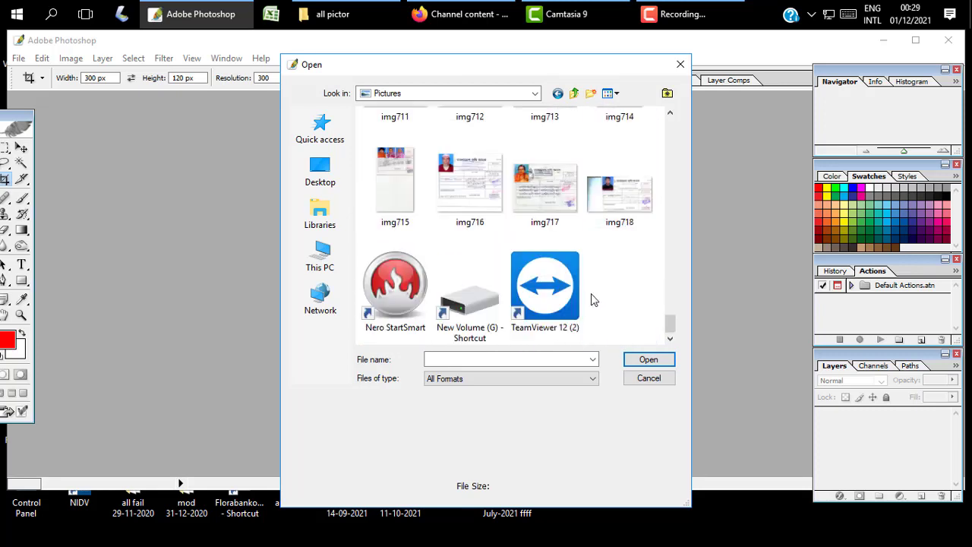
{"action": "scroll", "coordinate": [586, 290], "scroll_direction": "up", "scroll_amount": 5}
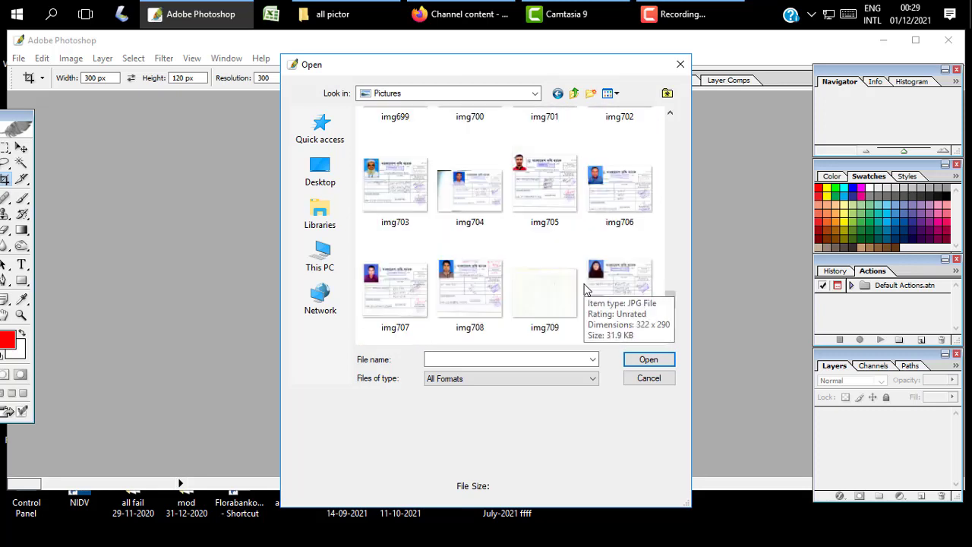
{"action": "left_click", "coordinate": [476, 293]}
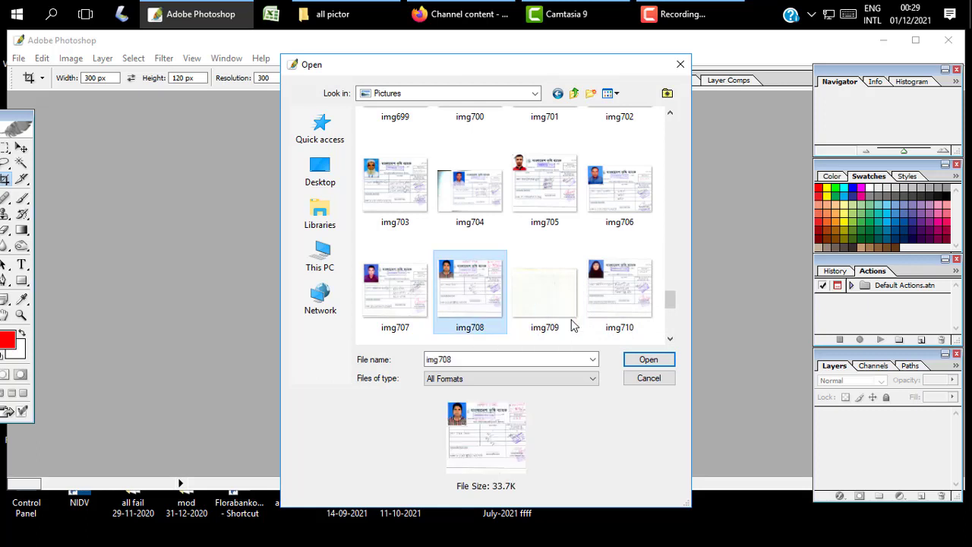
{"action": "left_click", "coordinate": [648, 359]}
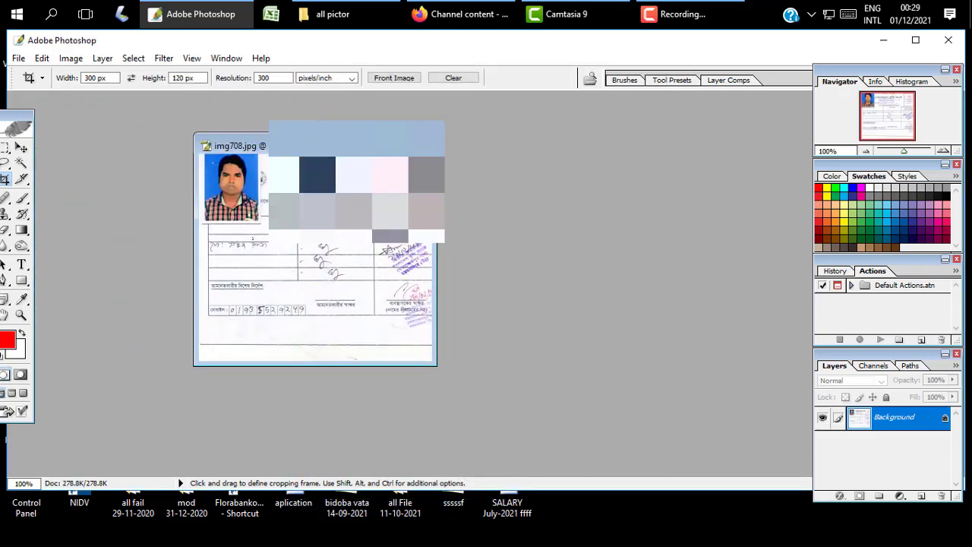
Show the portrait photo of img708 at 300% in its floating window and move the toolbox fully into the workspace.
{"action": "left_click", "coordinate": [417, 145]}
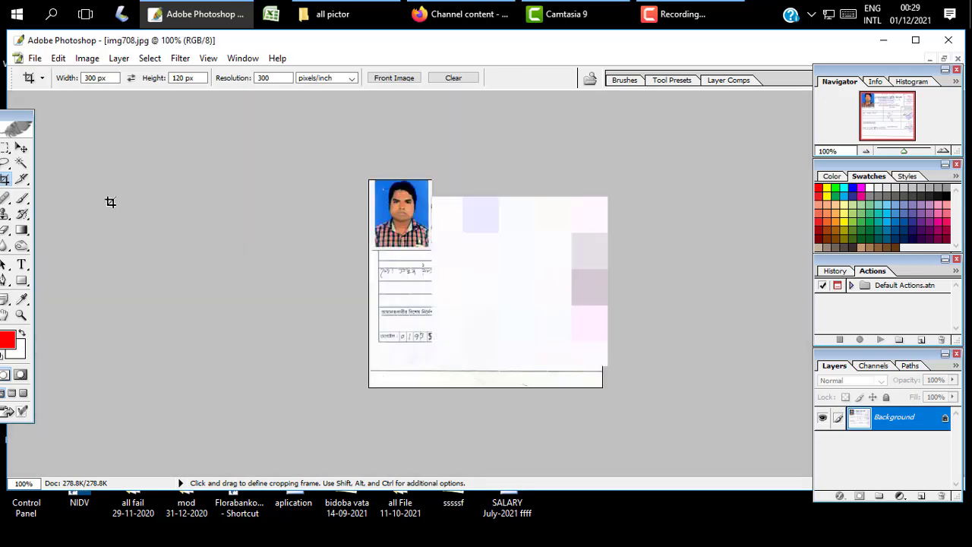
{"action": "key", "text": "ctrl+w"}
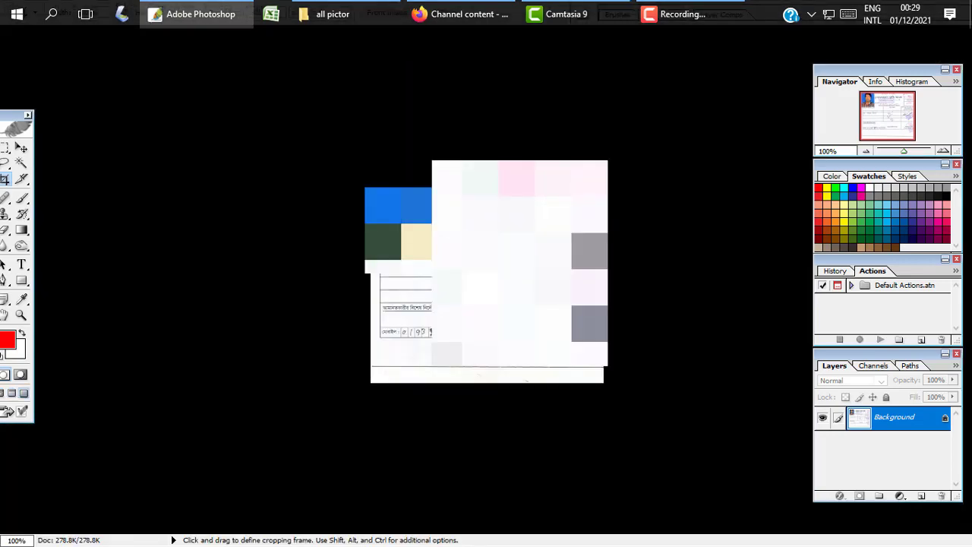
{"action": "key", "text": "ctrl+plus"}
{"action": "key", "text": "ctrl+plus"}
{"action": "key", "text": "ctrl+plus"}
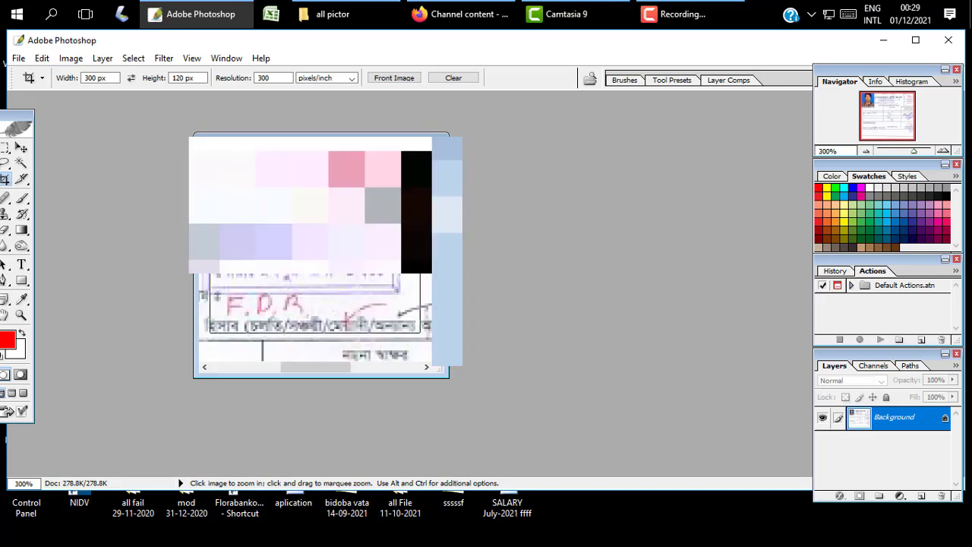
{"action": "scroll", "coordinate": [319, 254], "scroll_direction": "left", "scroll_amount": 3}
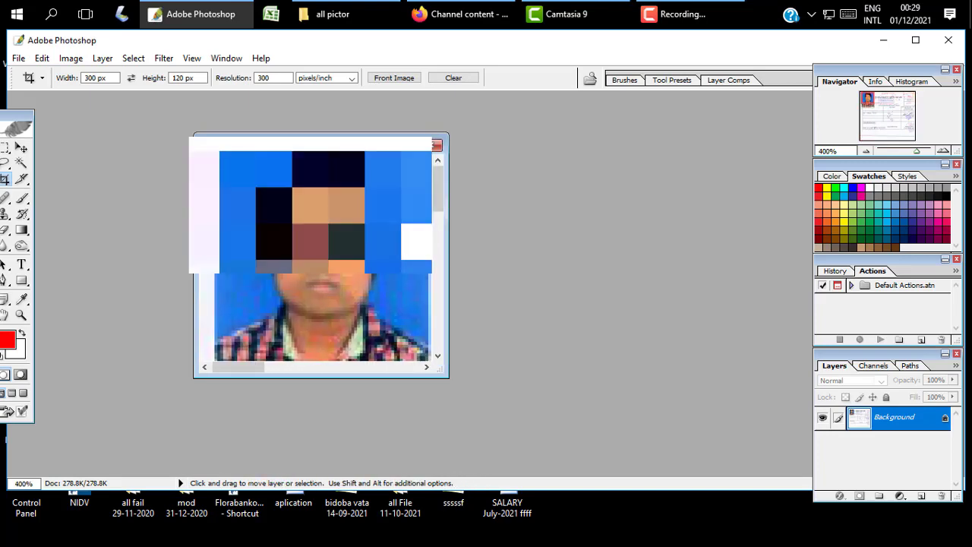
{"action": "key", "text": "ctrl+minus"}
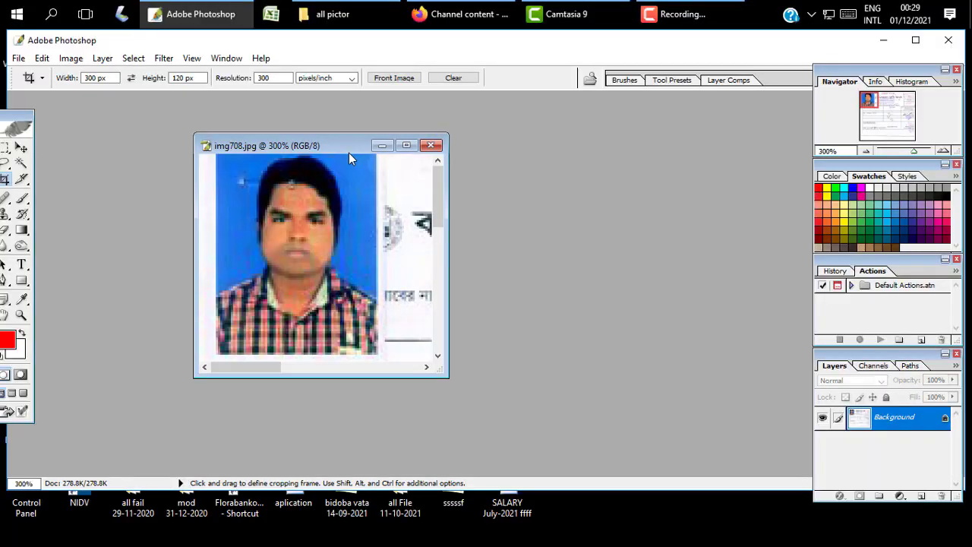
{"action": "left_click_drag", "start_coordinate": [328, 148], "coordinate": [346, 158]}
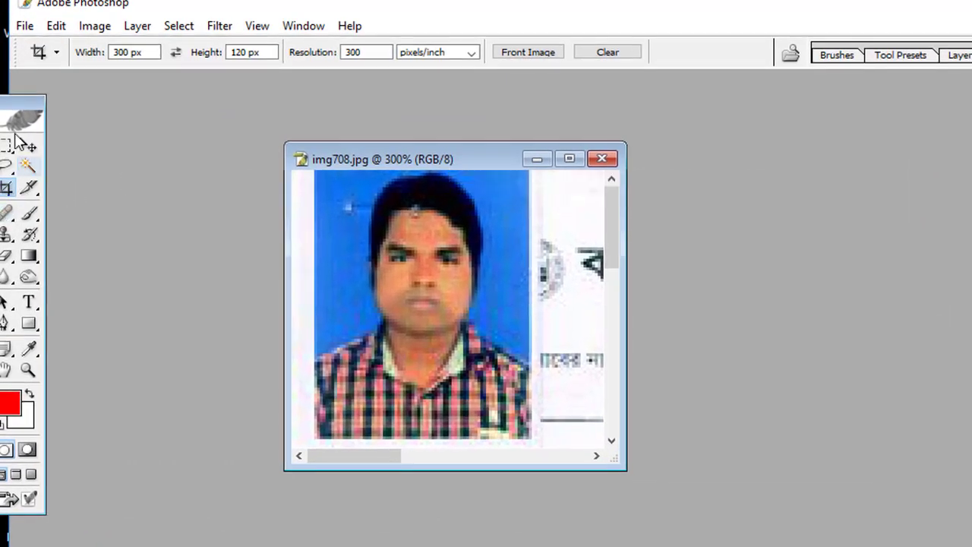
{"action": "left_click_drag", "start_coordinate": [10, 113], "coordinate": [71, 114]}
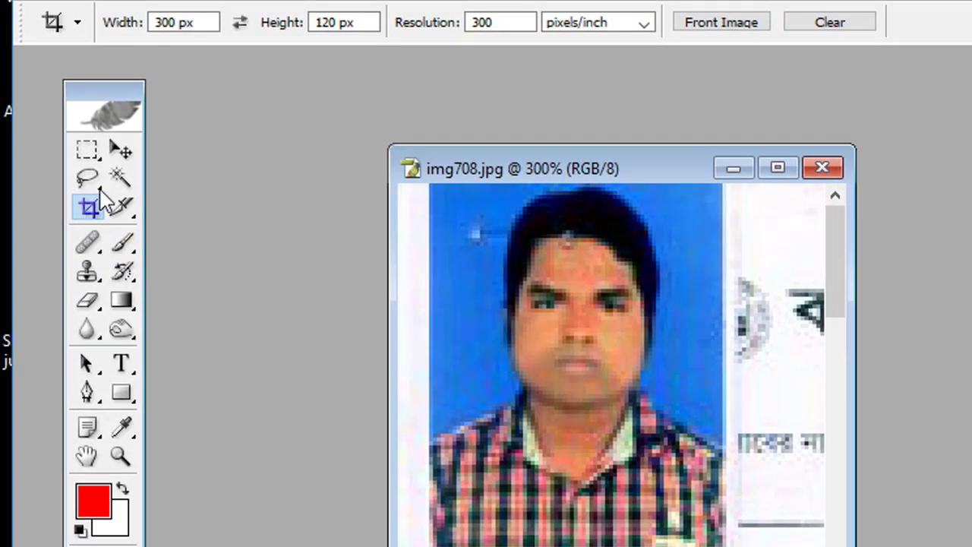
Set the Crop tool's target size to 300 px wide and 300 px high.
{"action": "left_click", "coordinate": [183, 23]}
{"action": "left_click", "coordinate": [183, 24]}
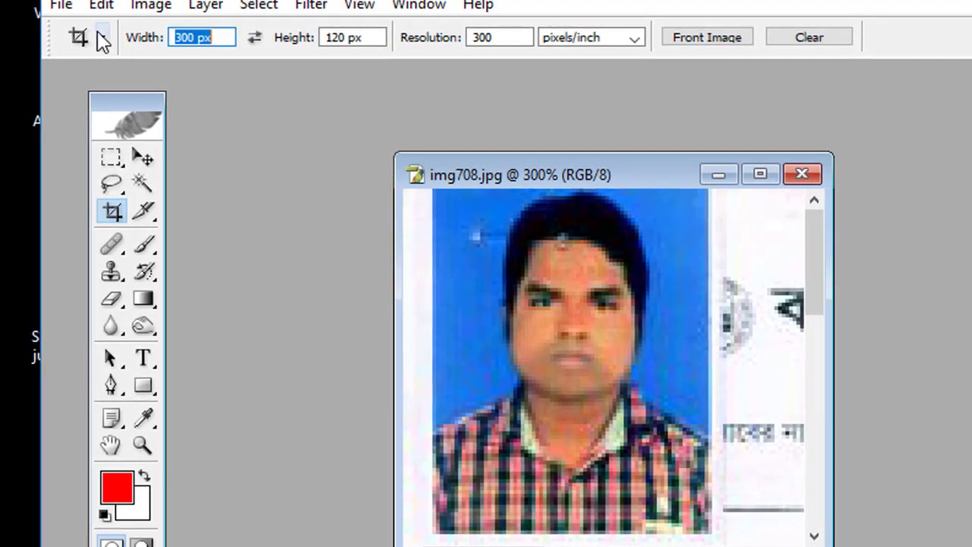
{"action": "type", "text": "3"}
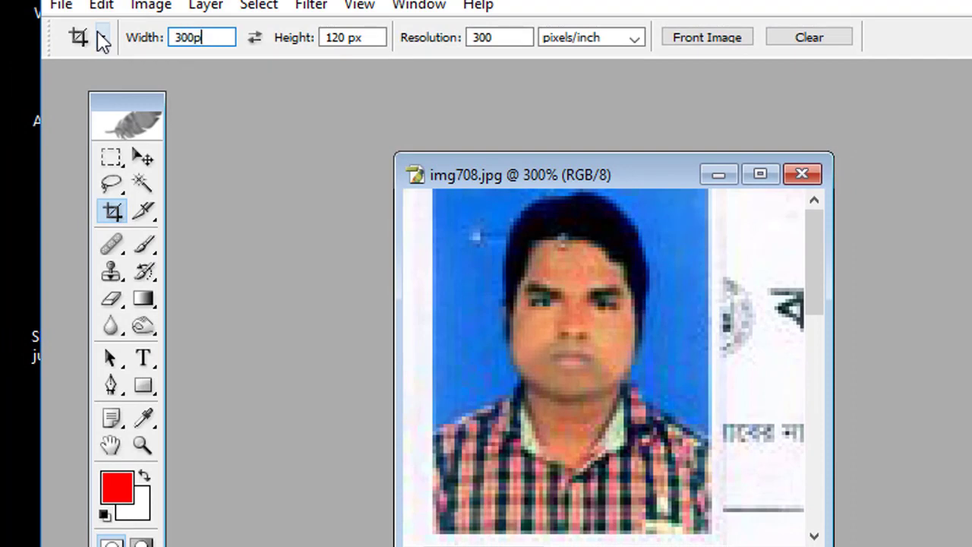
{"action": "key", "text": "Tab"}
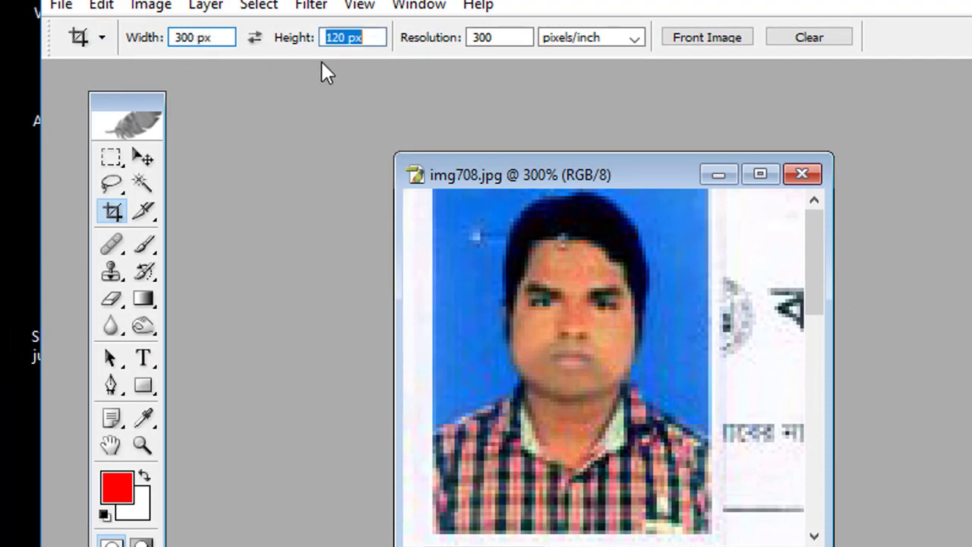
{"action": "type", "text": "300px"}
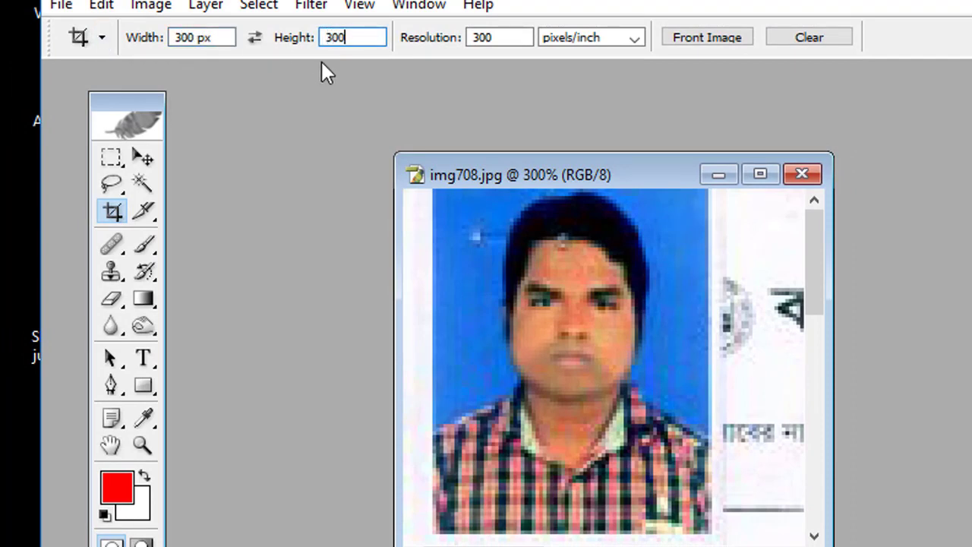
{"action": "left_click", "coordinate": [483, 37]}
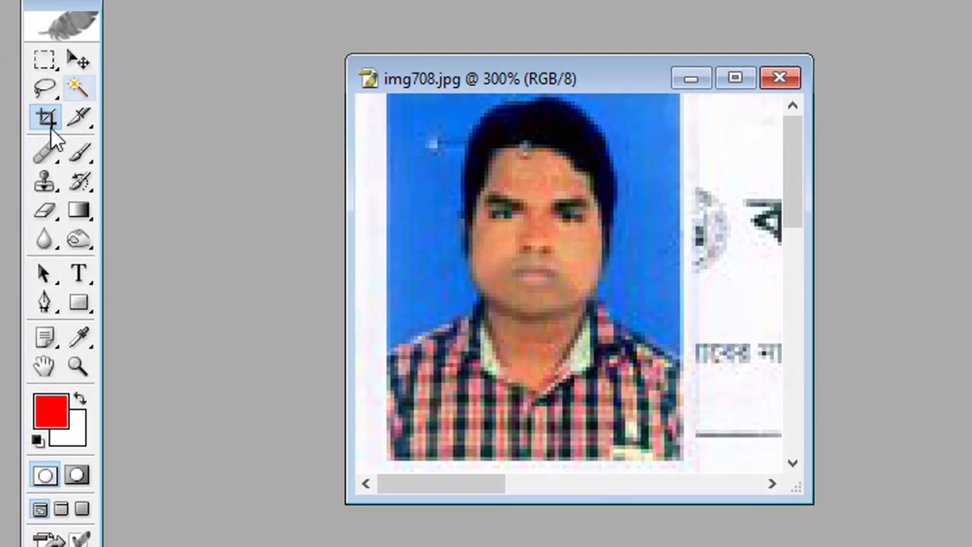
Crop the scan to a square around the portrait's head and shoulders, fitted to the photo's side edges.
{"action": "left_click", "coordinate": [50, 126]}
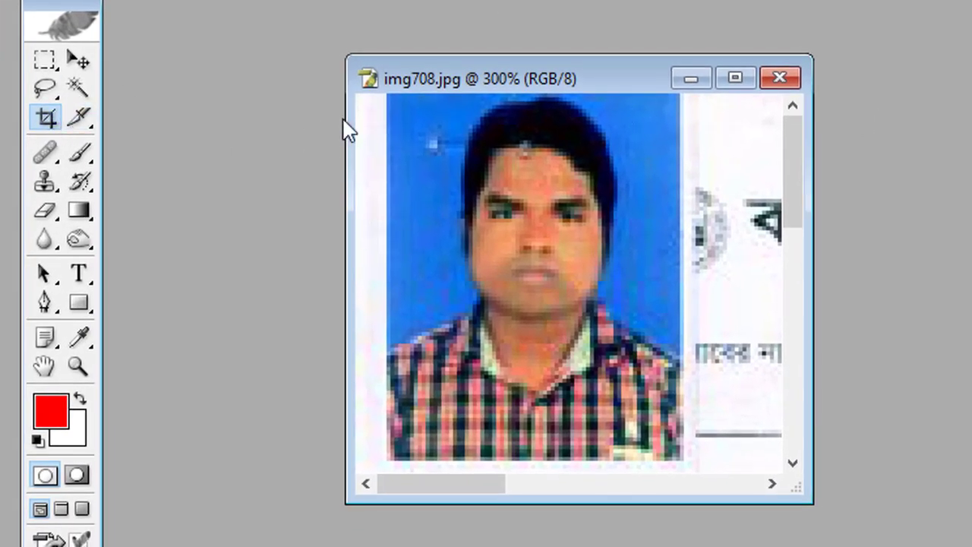
{"action": "mouse_move", "coordinate": [390, 96]}
{"action": "left_mouse_down"}
{"action": "mouse_move", "coordinate": [423, 145]}
{"action": "mouse_move", "coordinate": [684, 402]}
{"action": "mouse_move", "coordinate": [686, 389]}
{"action": "left_mouse_up"}
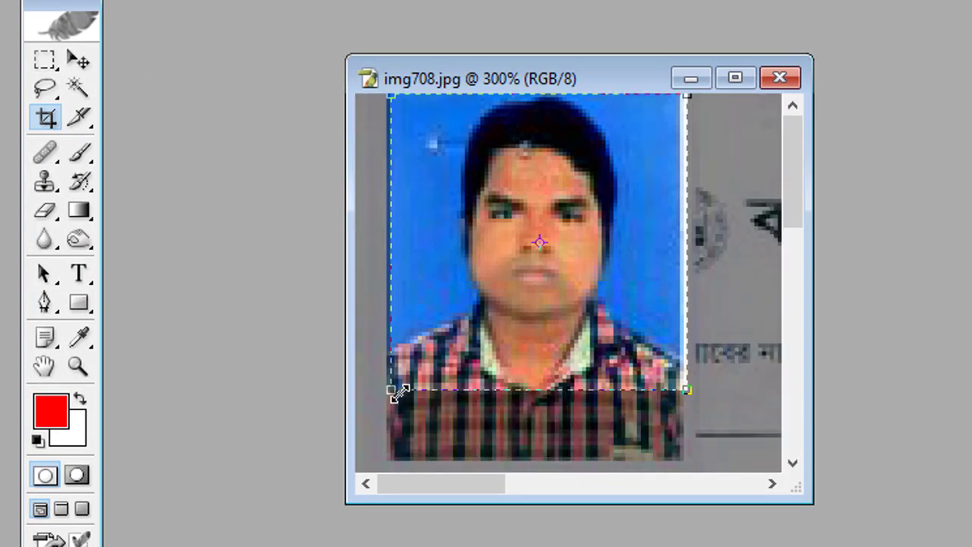
{"action": "left_click_drag", "start_coordinate": [390, 390], "coordinate": [387, 393]}
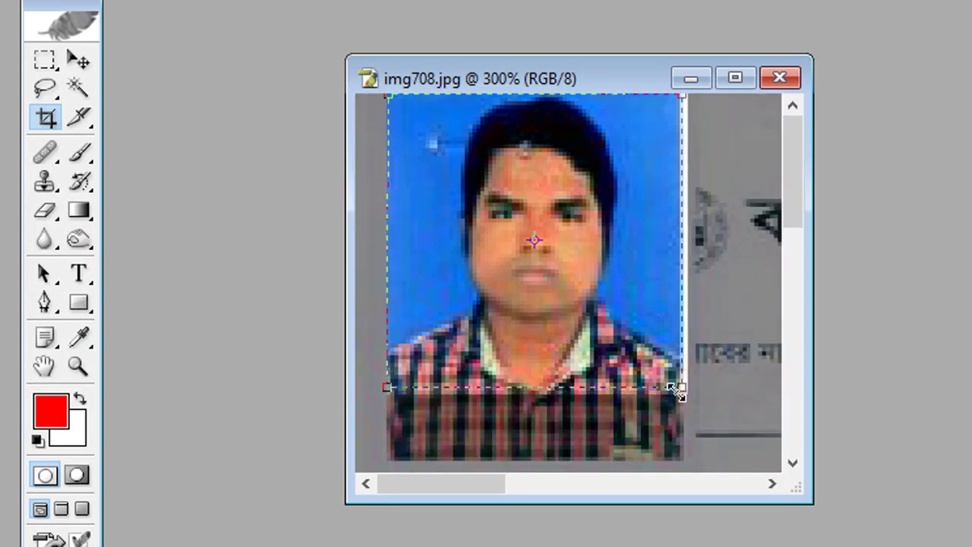
{"action": "left_click_drag", "start_coordinate": [674, 390], "coordinate": [670, 384]}
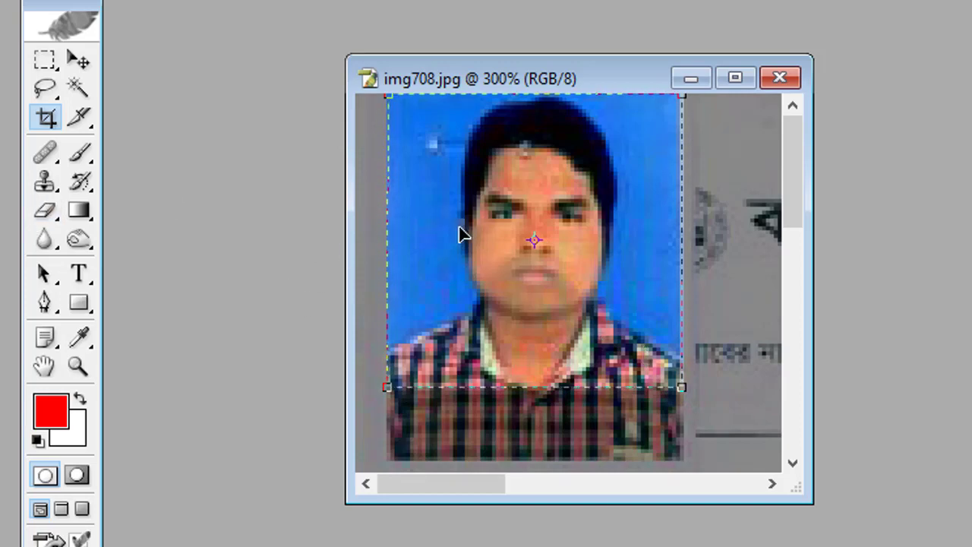
{"action": "right_click", "coordinate": [481, 224]}
{"action": "left_click", "coordinate": [573, 248]}
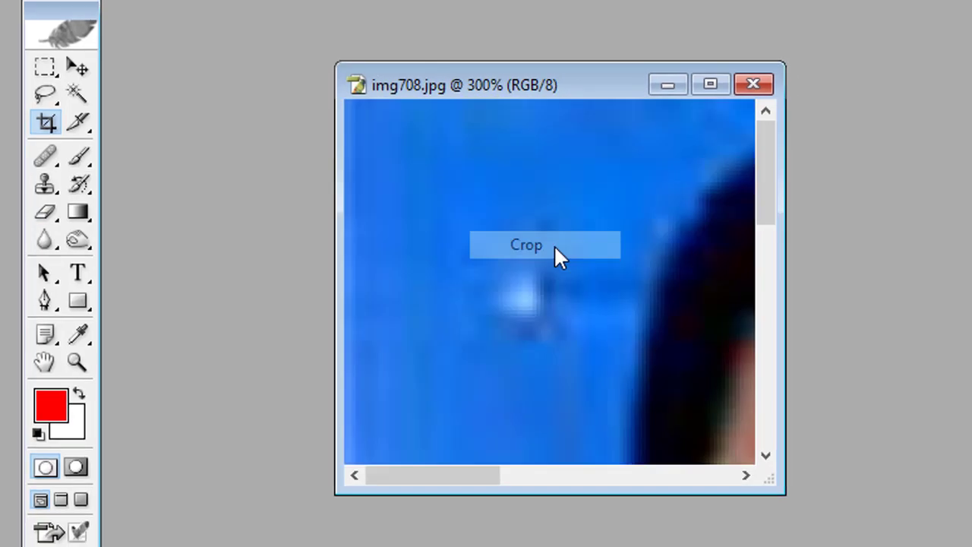
{"action": "key", "text": "ctrl+minus"}
{"action": "key", "text": "ctrl+minus"}
{"action": "key", "text": "ctrl+minus"}
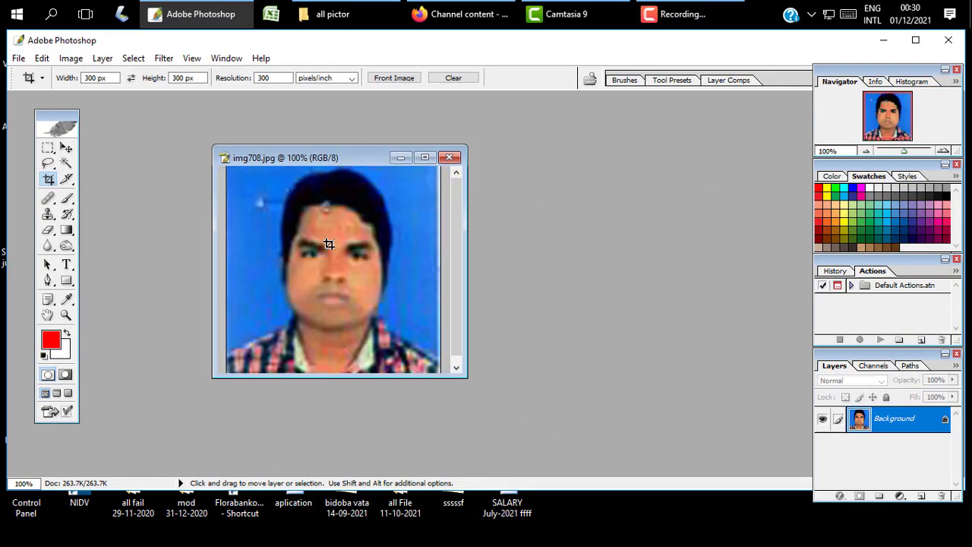
Save the cropped portrait to the desktop as a JPEG named ppp1 with quality 8 (High).
{"action": "left_click", "coordinate": [18, 58]}
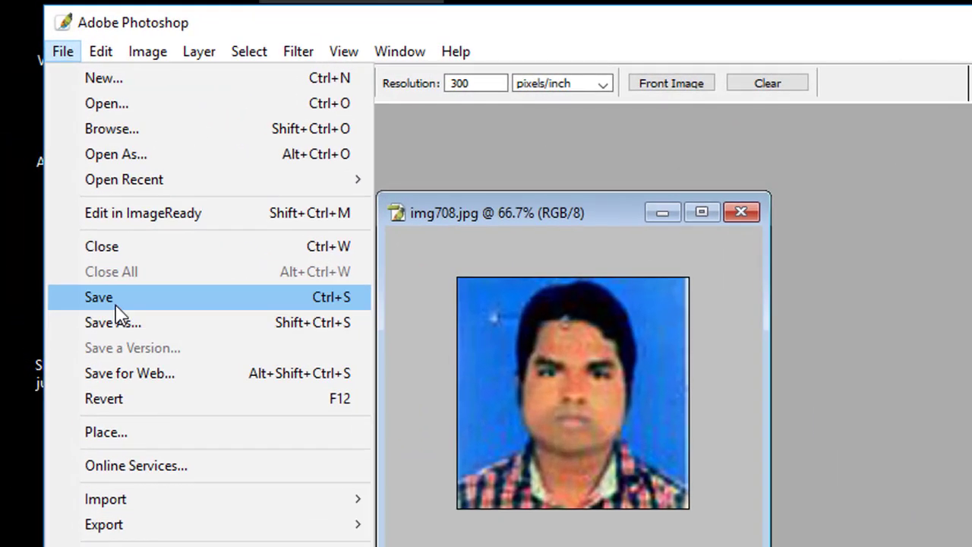
{"action": "left_click", "coordinate": [114, 322]}
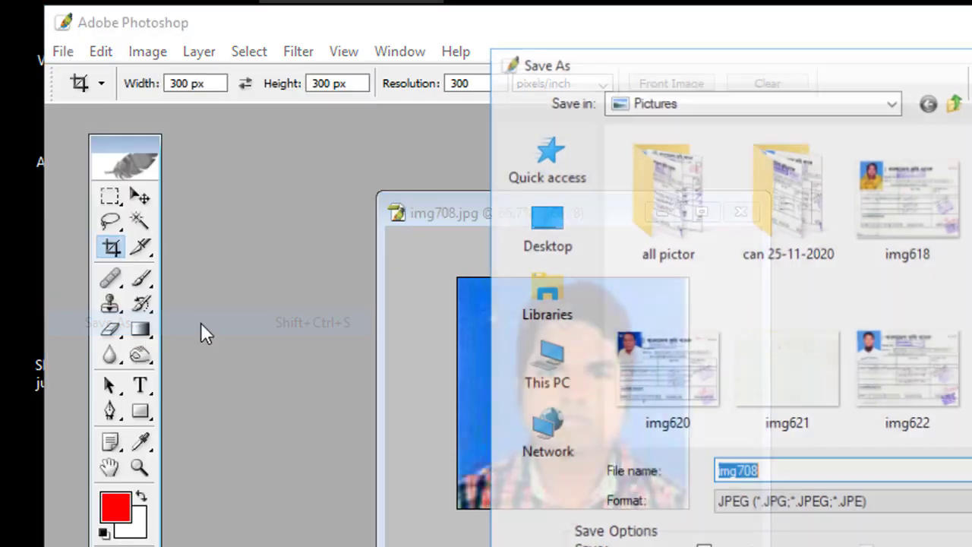
{"action": "left_click", "coordinate": [547, 234]}
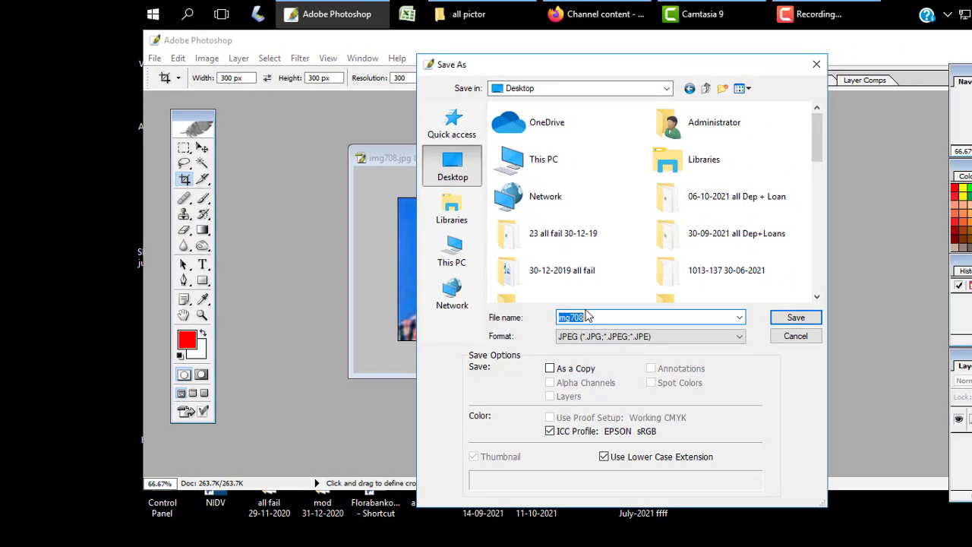
{"action": "type", "text": "ppp1"}
{"action": "left_click", "coordinate": [796, 318]}
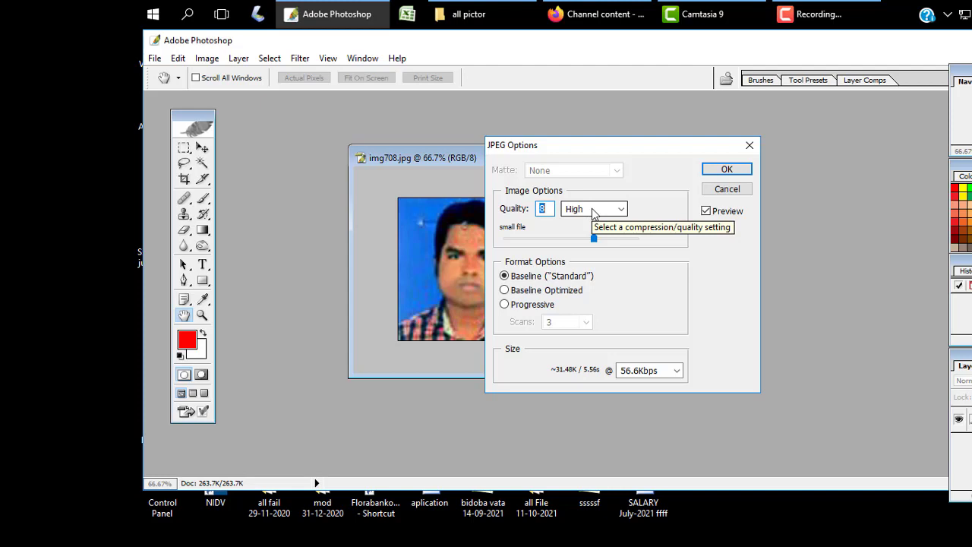
{"action": "left_click", "coordinate": [726, 168]}
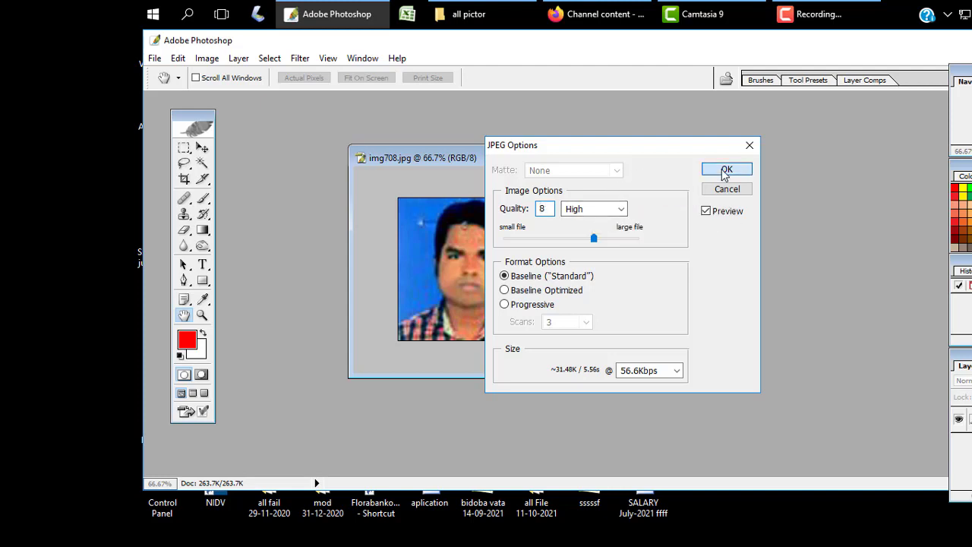
Undo the portrait crop to restore the full scan and enlarge the handwritten signatures to 400%.
{"action": "key", "text": "ctrl+v"}
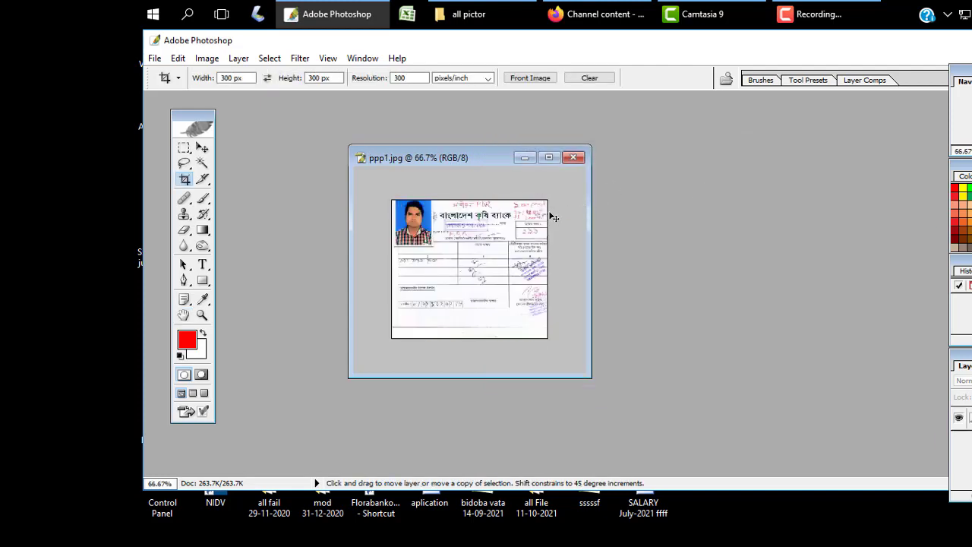
{"action": "left_click", "coordinate": [475, 264]}
{"action": "left_click", "coordinate": [475, 264]}
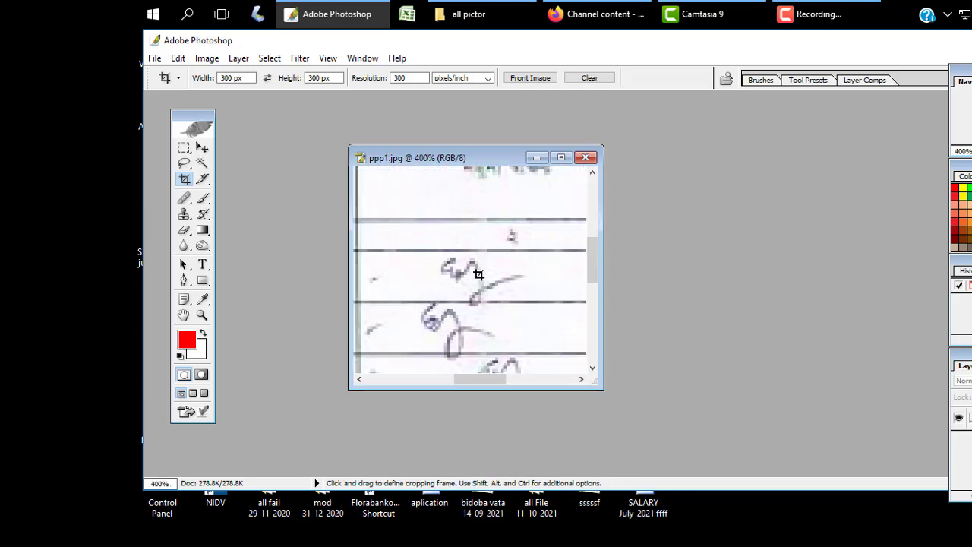
{"action": "left_click_drag", "start_coordinate": [477, 271], "coordinate": [479, 266]}
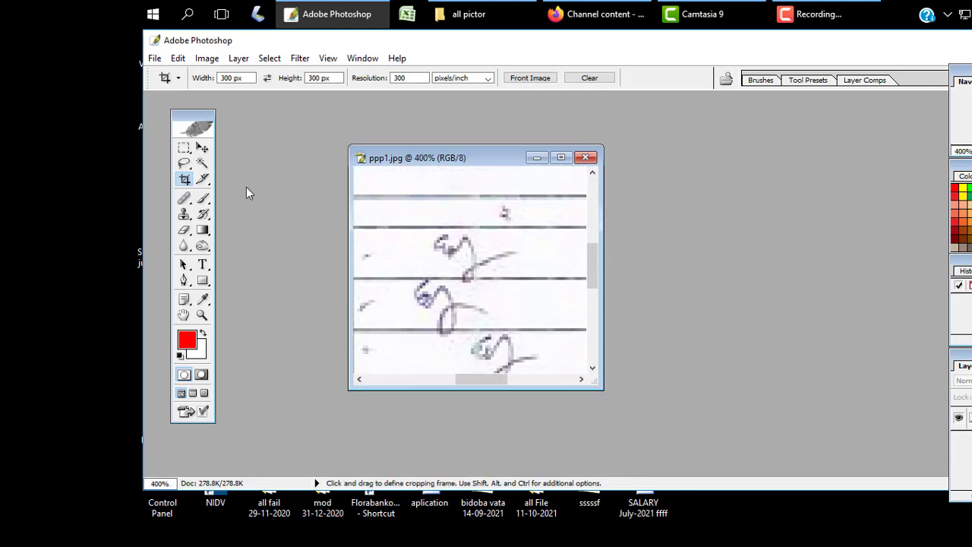
Set the Crop tool's height to 80 px and crop the scan to 300 x 80 px around the uppermost signature of the three.
{"action": "left_click_drag", "start_coordinate": [491, 379], "coordinate": [484, 379]}
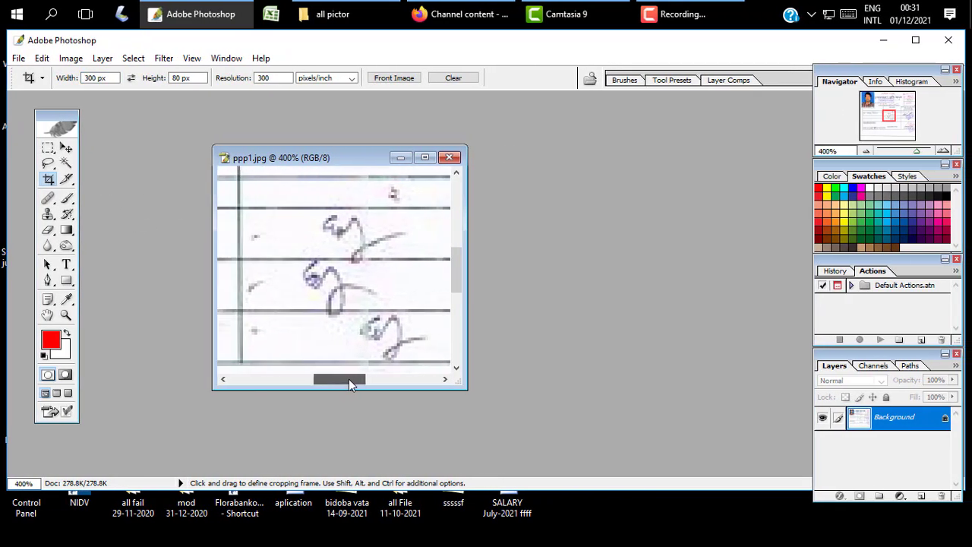
{"action": "left_click_drag", "start_coordinate": [348, 379], "coordinate": [353, 379]}
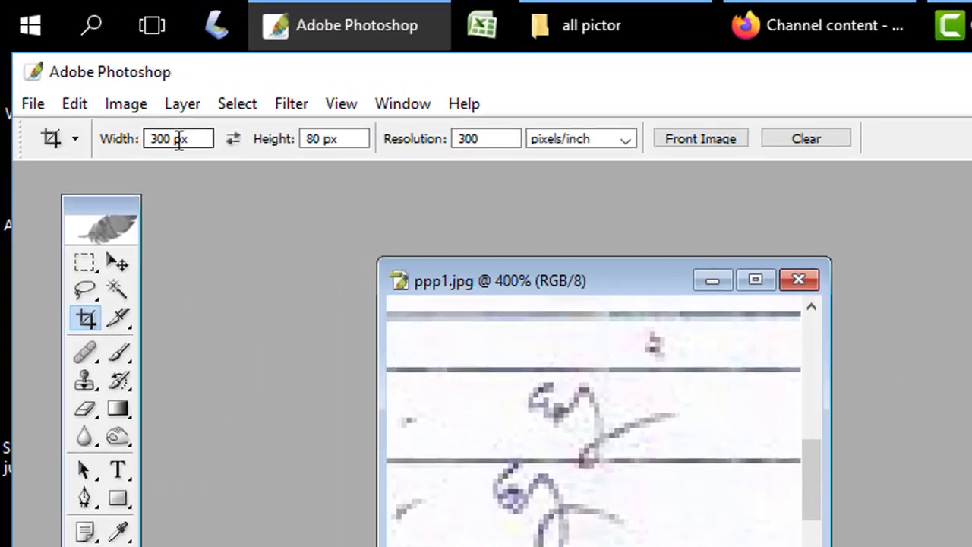
{"action": "left_click_drag", "start_coordinate": [563, 379], "coordinate": [431, 380]}
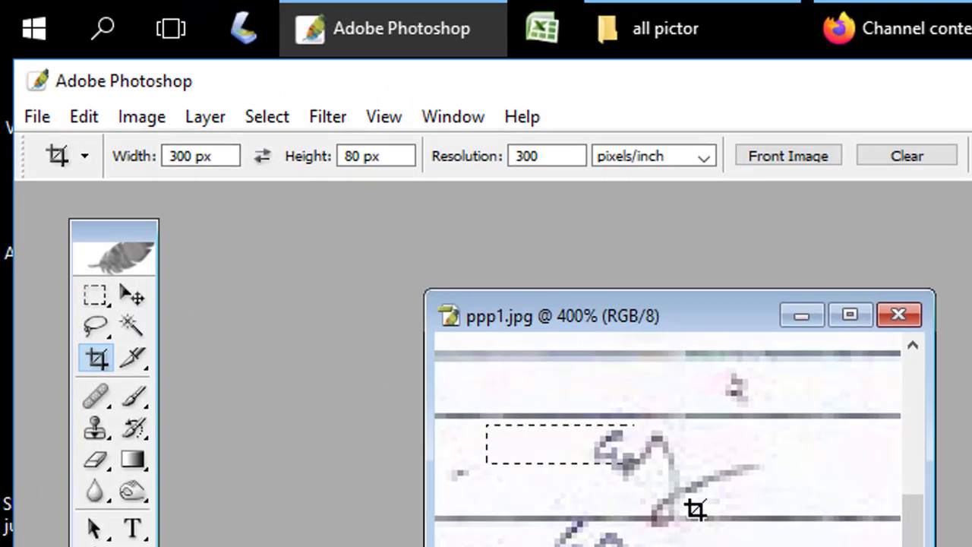
{"action": "left_click_drag", "start_coordinate": [696, 509], "coordinate": [811, 533]}
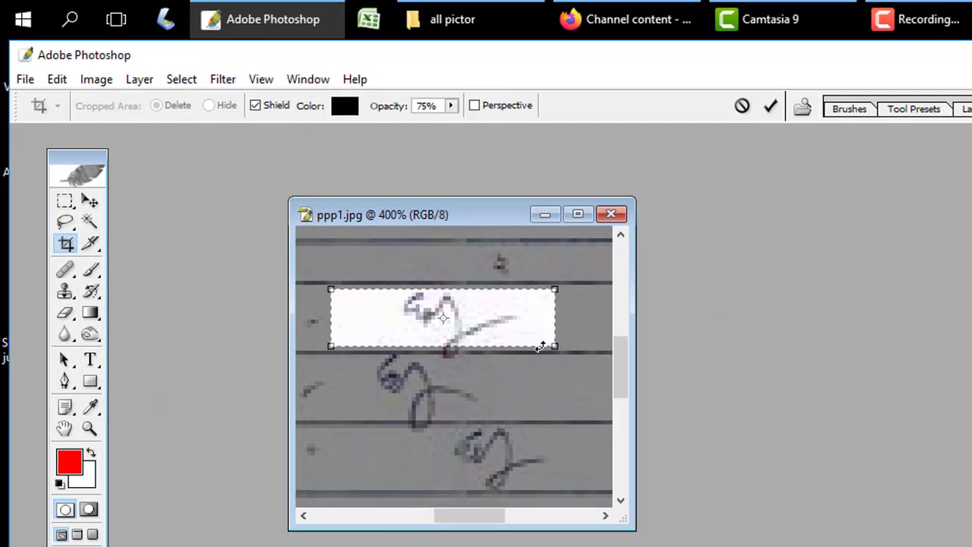
{"action": "key", "text": "Return"}
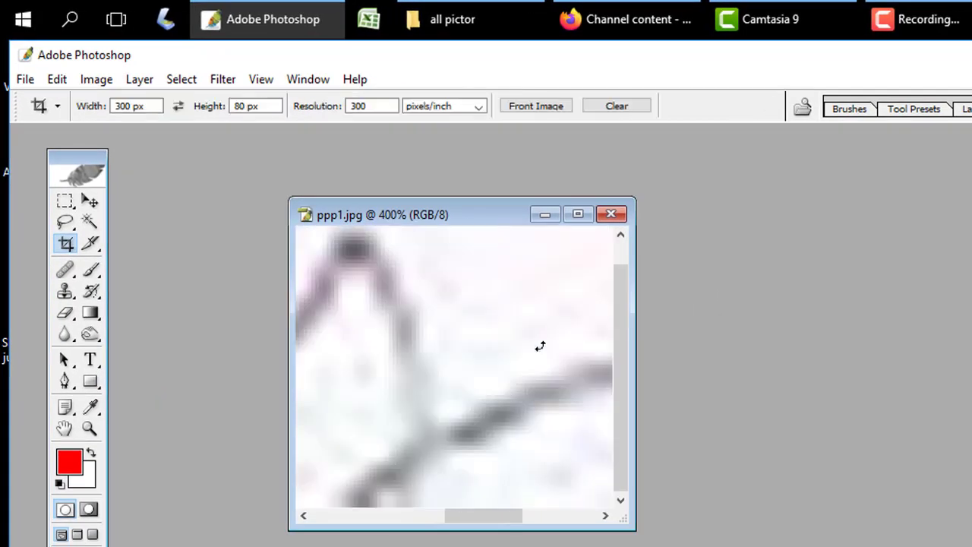
Save the cropped signature to the desktop as a JPEG named pp2 with quality 8 (High), and close the image.
{"action": "key", "text": "ctrl+minus"}
{"action": "key", "text": "ctrl+minus"}
{"action": "key", "text": "ctrl+minus"}
{"action": "key", "text": "ctrl+minus"}
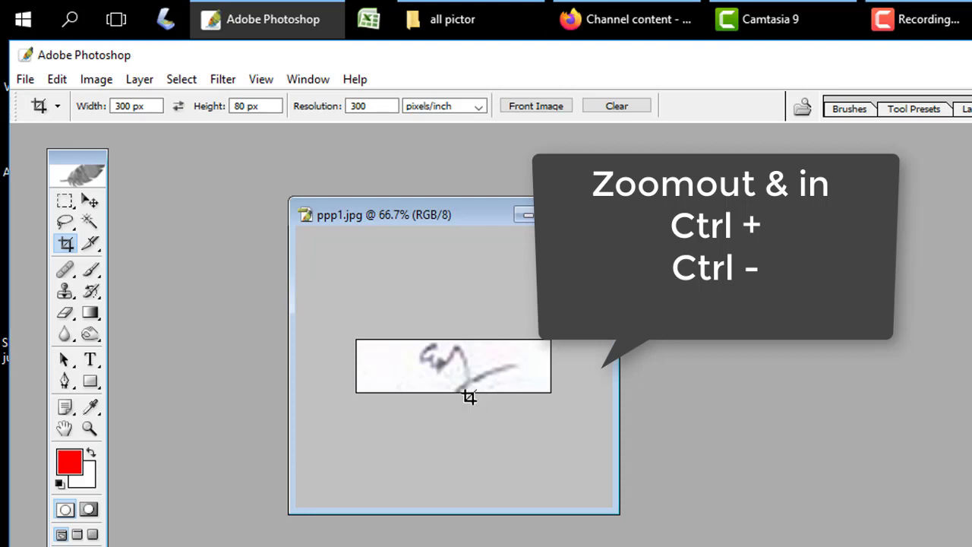
{"action": "left_click", "coordinate": [25, 79]}
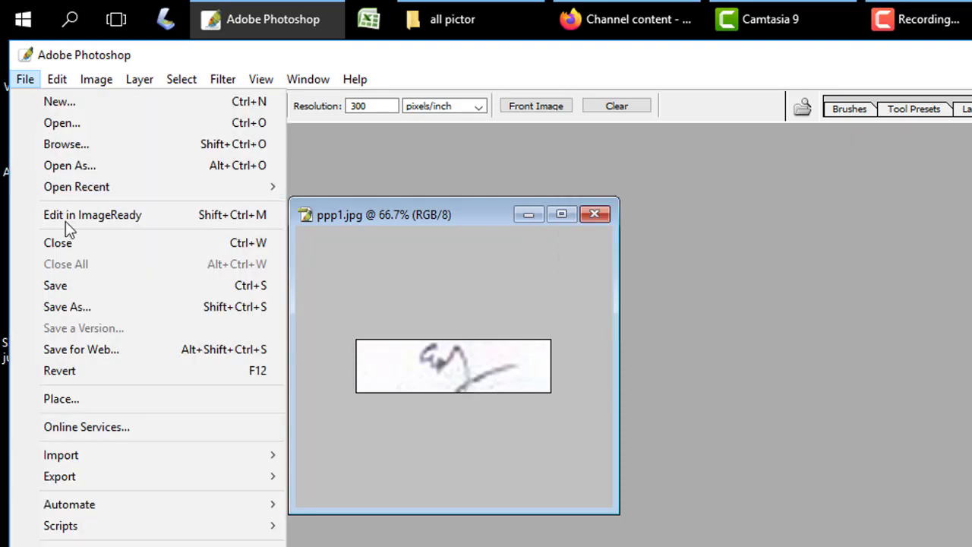
{"action": "left_click", "coordinate": [92, 308]}
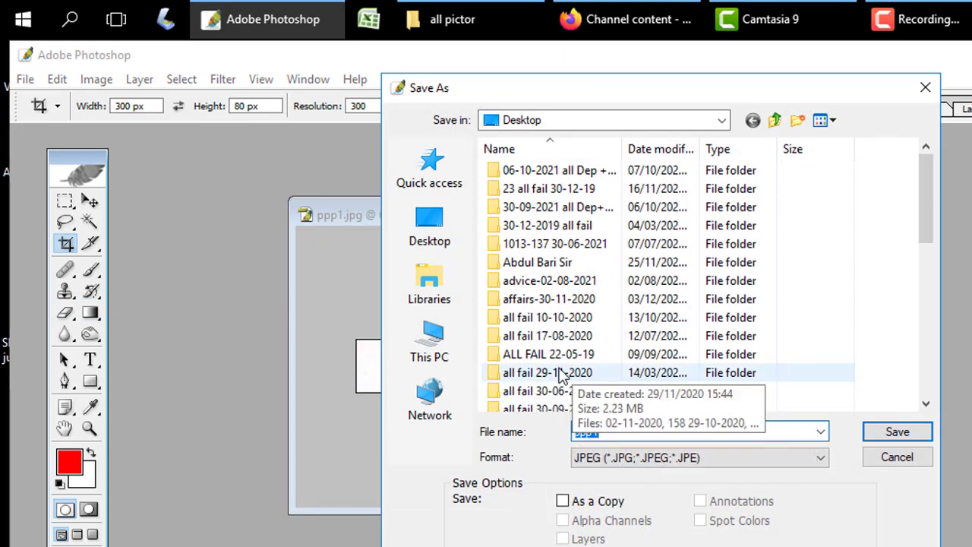
{"action": "type", "text": "pp"}
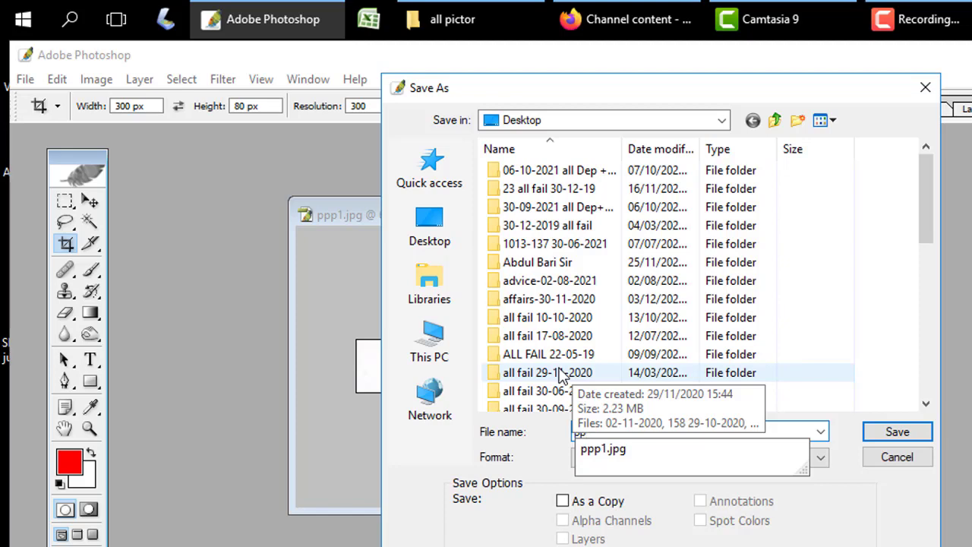
{"action": "type", "text": "p2"}
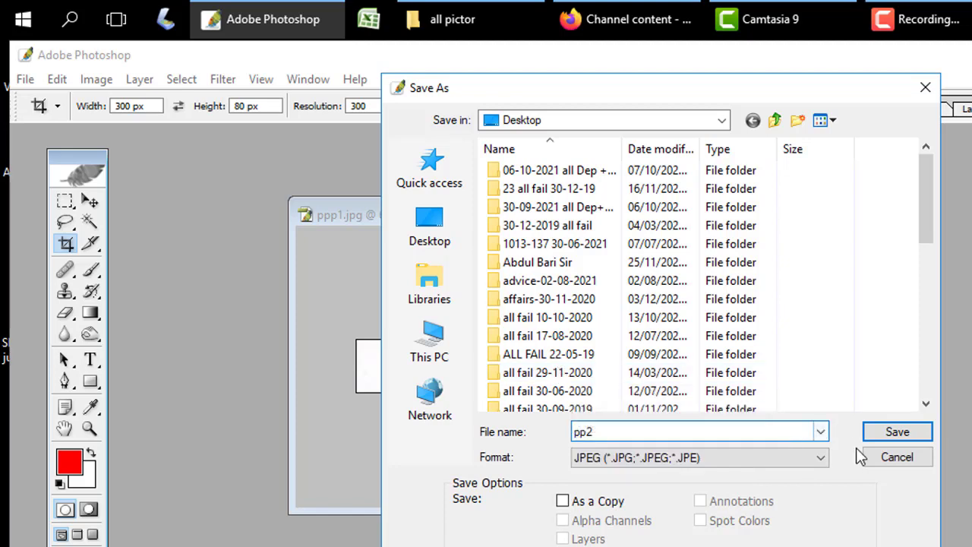
{"action": "left_click", "coordinate": [893, 433]}
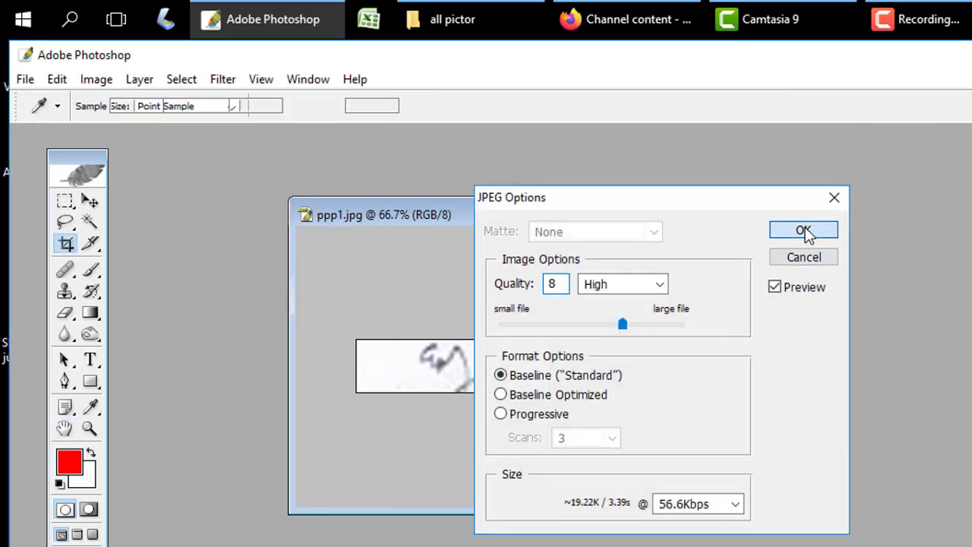
{"action": "left_click", "coordinate": [805, 230]}
{"action": "left_click", "coordinate": [595, 214]}
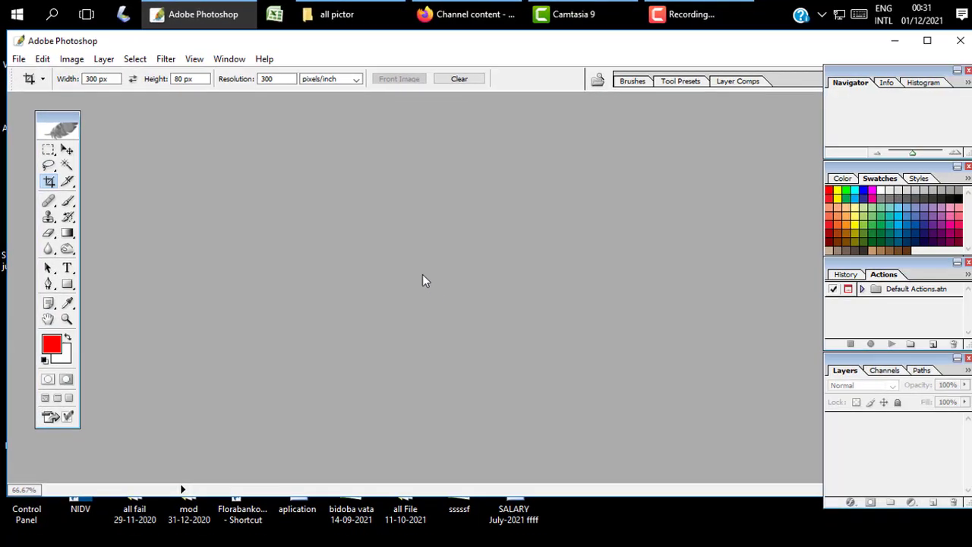
Open the saved desktop images pp2 and ppp1 together.
{"action": "double_click", "coordinate": [422, 274]}
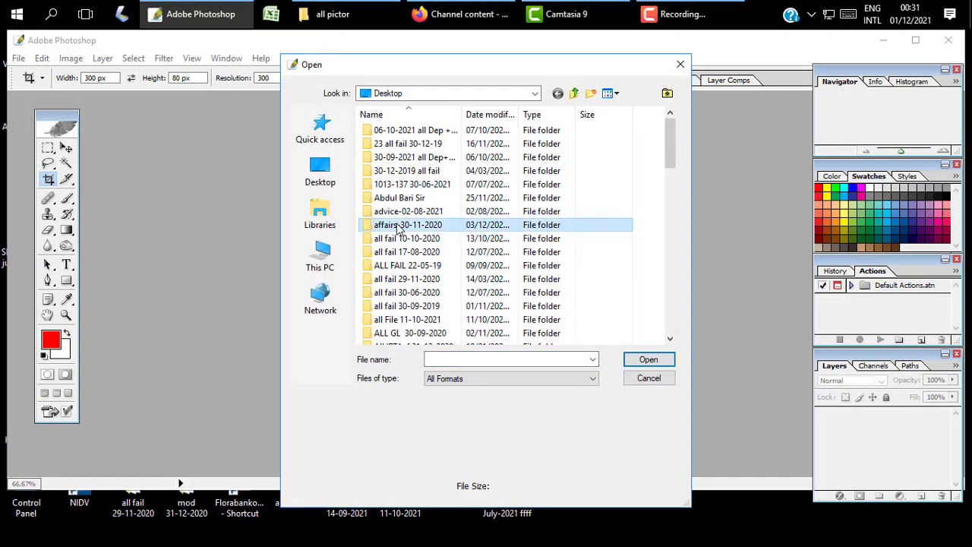
{"action": "key", "text": "p"}
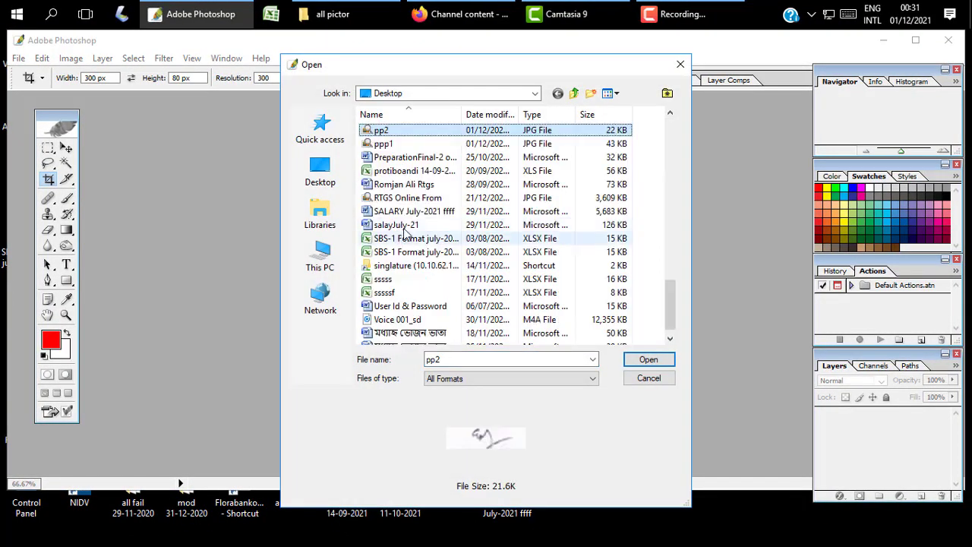
{"action": "left_click", "coordinate": [384, 145], "text": "ctrl"}
{"action": "left_click", "coordinate": [647, 359]}
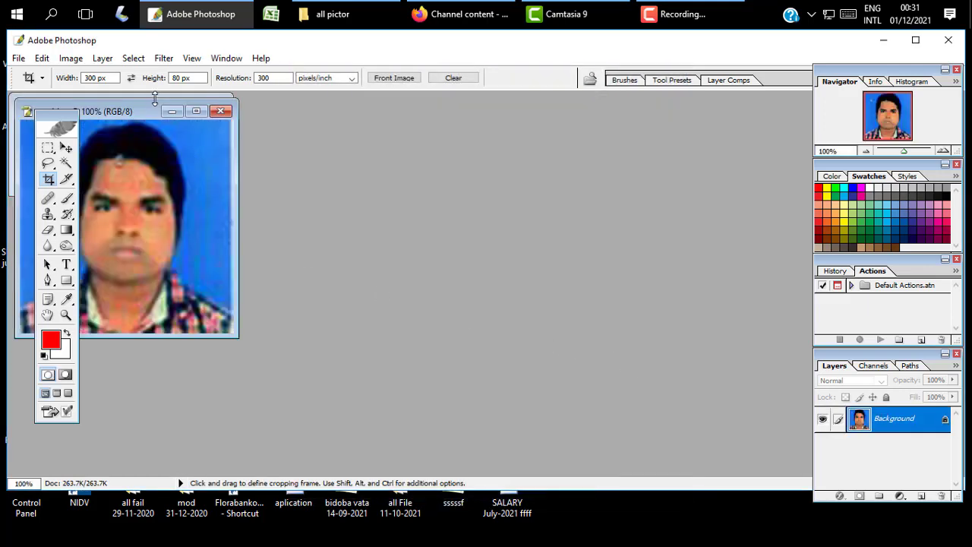
Arrange the two image windows side by side, with signature pp2 between the toolbox and portrait ppp1.
{"action": "left_click_drag", "start_coordinate": [147, 104], "coordinate": [251, 225]}
{"action": "left_click", "coordinate": [417, 245]}
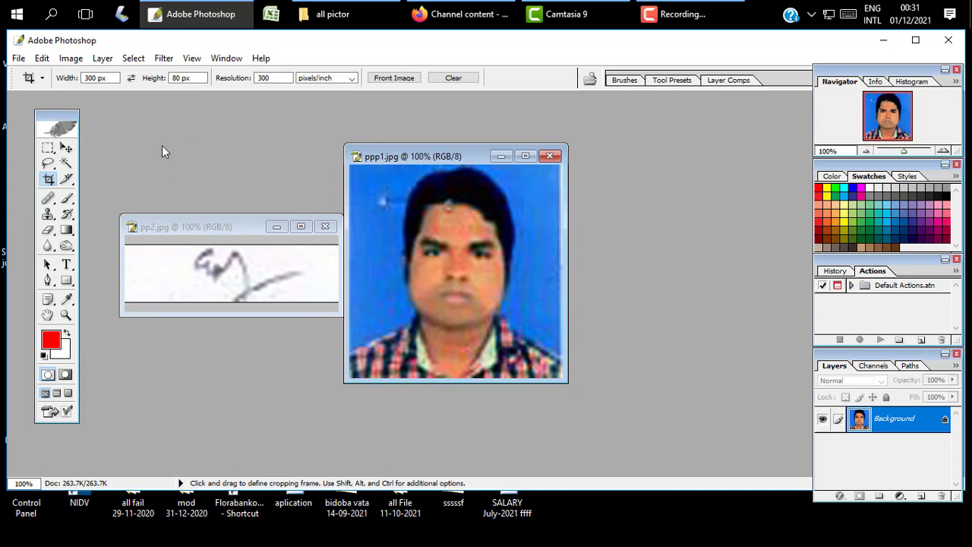
{"action": "left_click", "coordinate": [238, 272]}
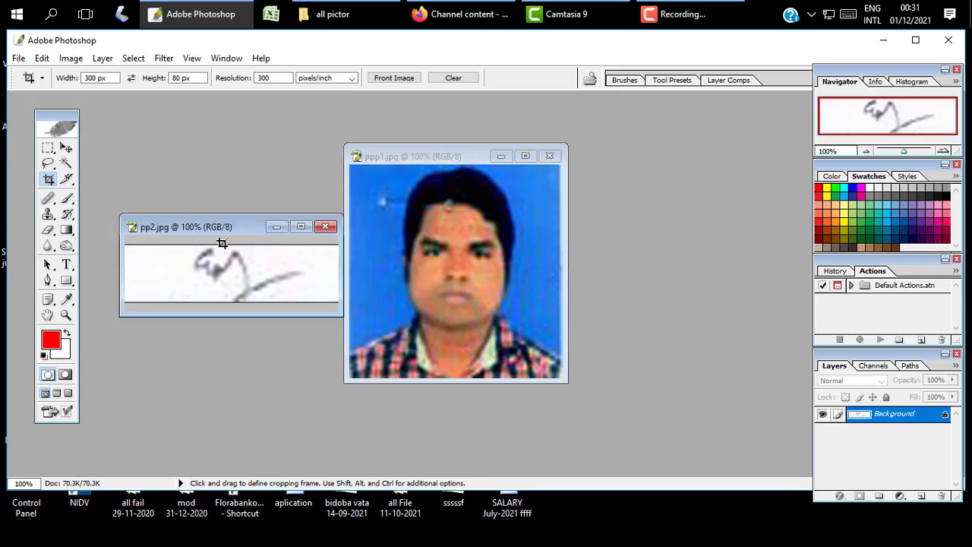
{"action": "left_click_drag", "start_coordinate": [228, 230], "coordinate": [216, 193]}
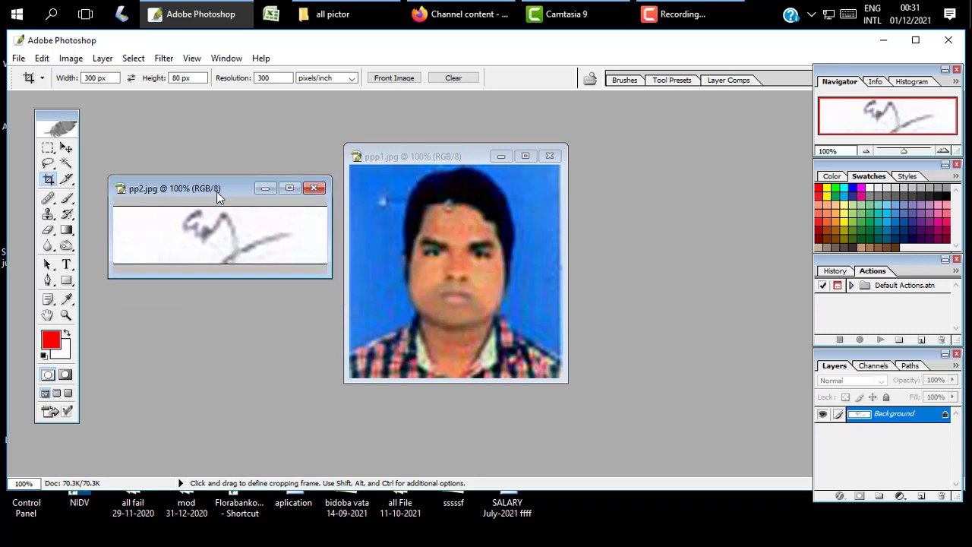